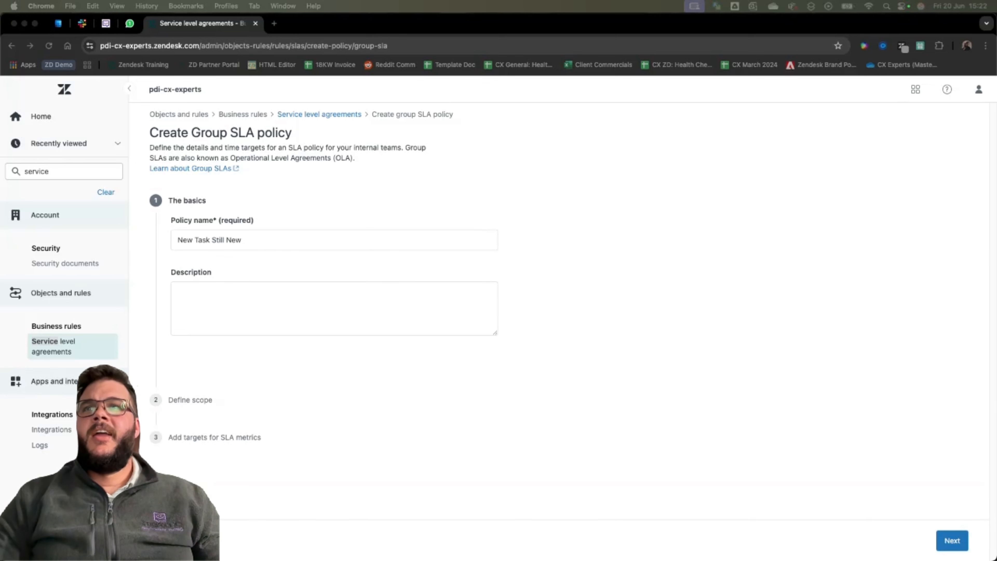
Leave the current policy draft, view the SLAs and Group SLAs lists, and start a new Group SLA policy
left_click(329, 115)
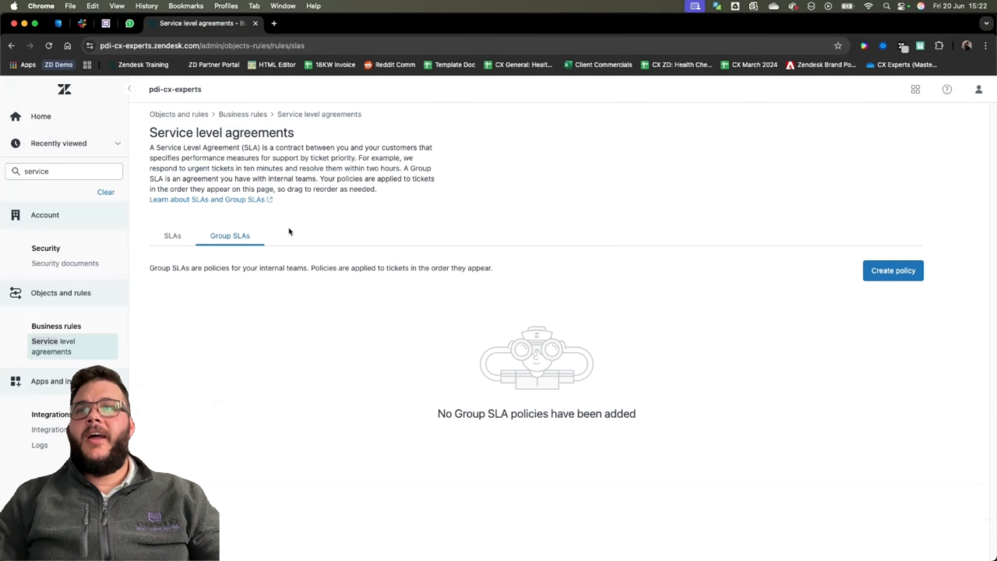
left_click(186, 242)
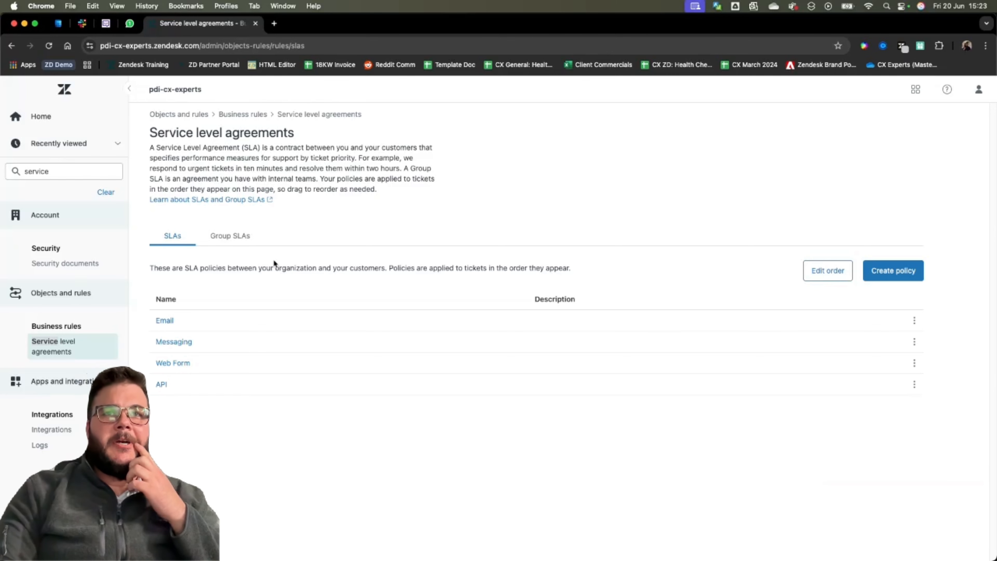
left_click(240, 237)
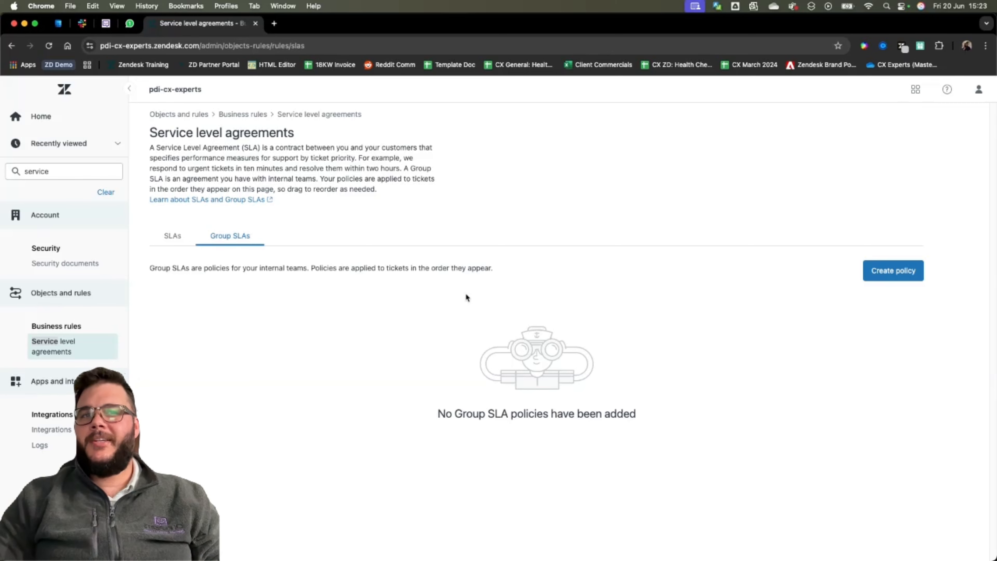
left_click(897, 278)
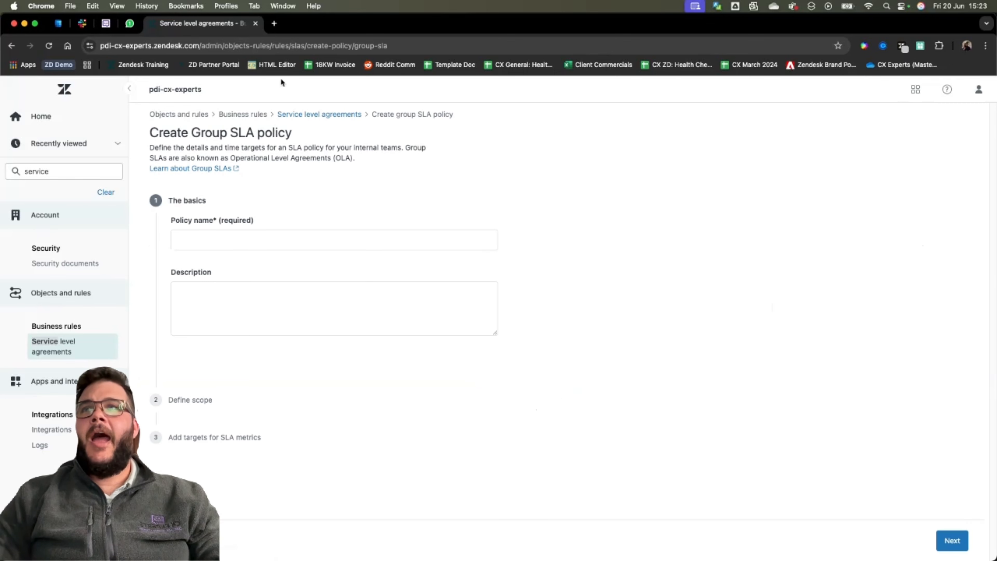
Examine the Task Status field and its options on the Deployment and Education Package ticket, and return to the policy form
left_click(106, 23)
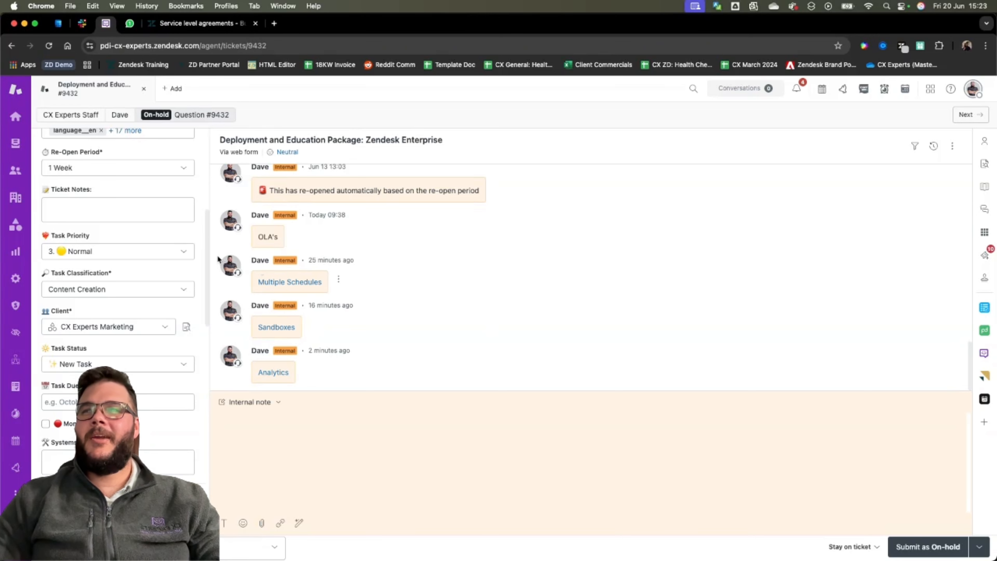
mouse_move(209, 255)
left_mouse_down()
mouse_move(200, 256)
mouse_move(217, 254)
left_mouse_up()
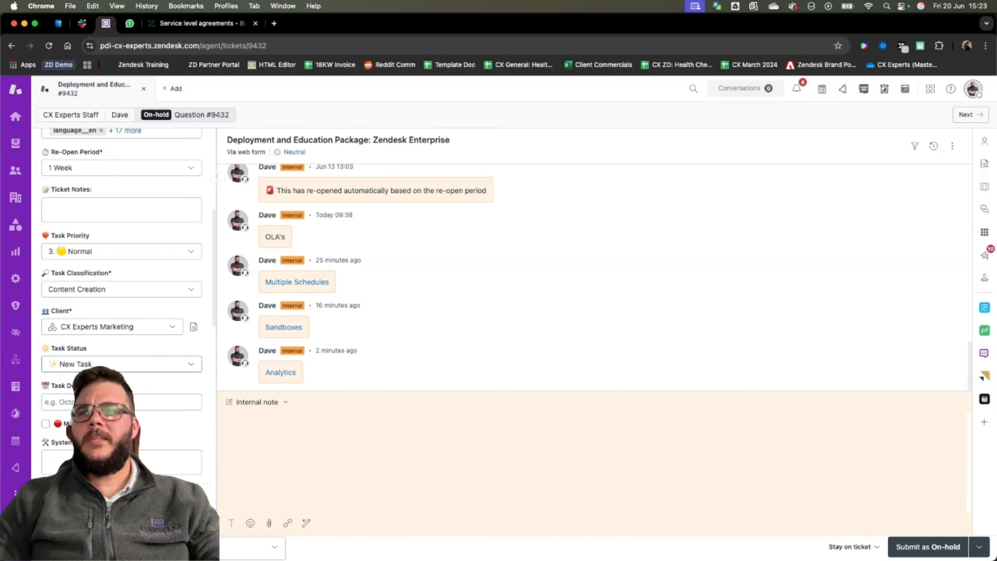
left_click(101, 366)
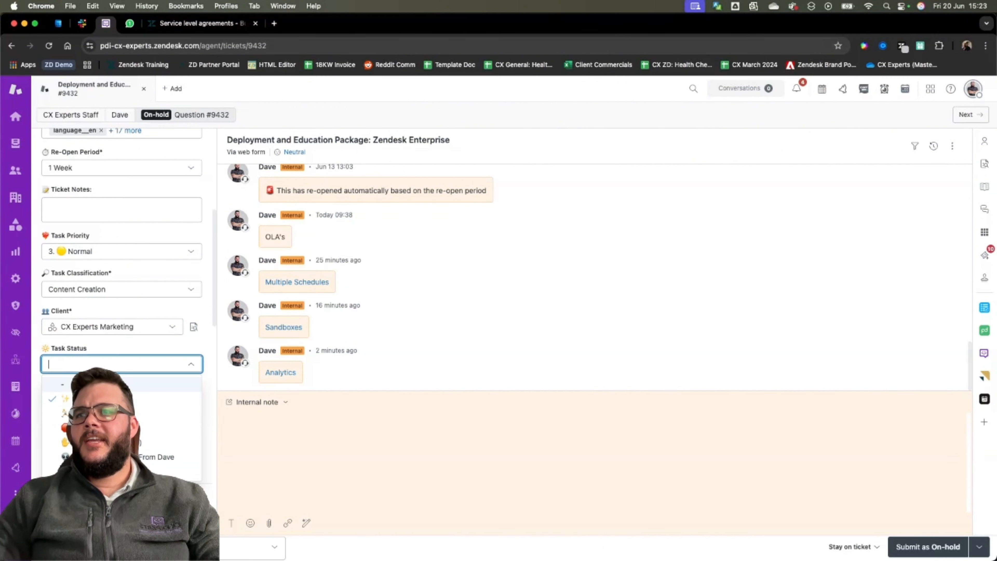
left_click(101, 366)
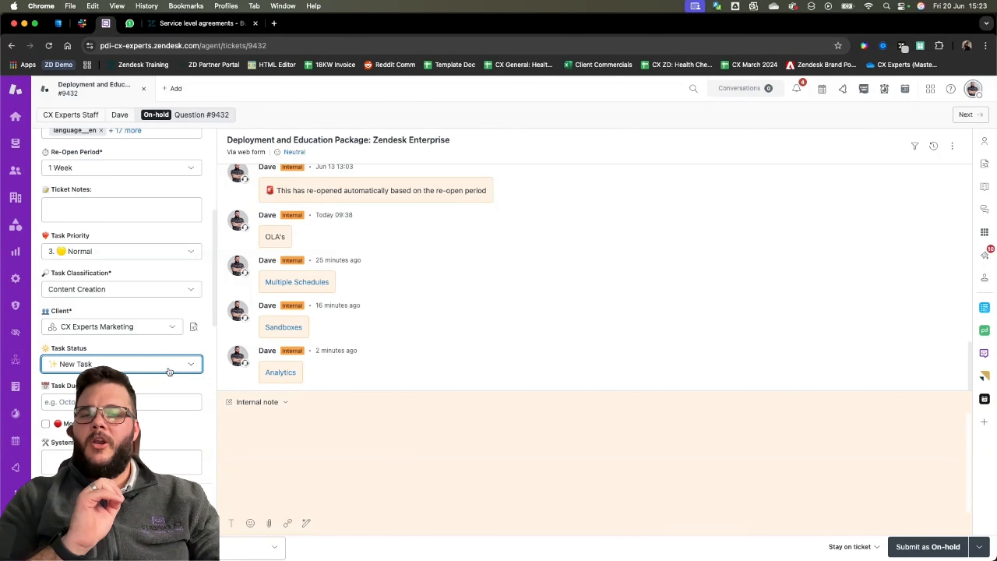
left_click(188, 365)
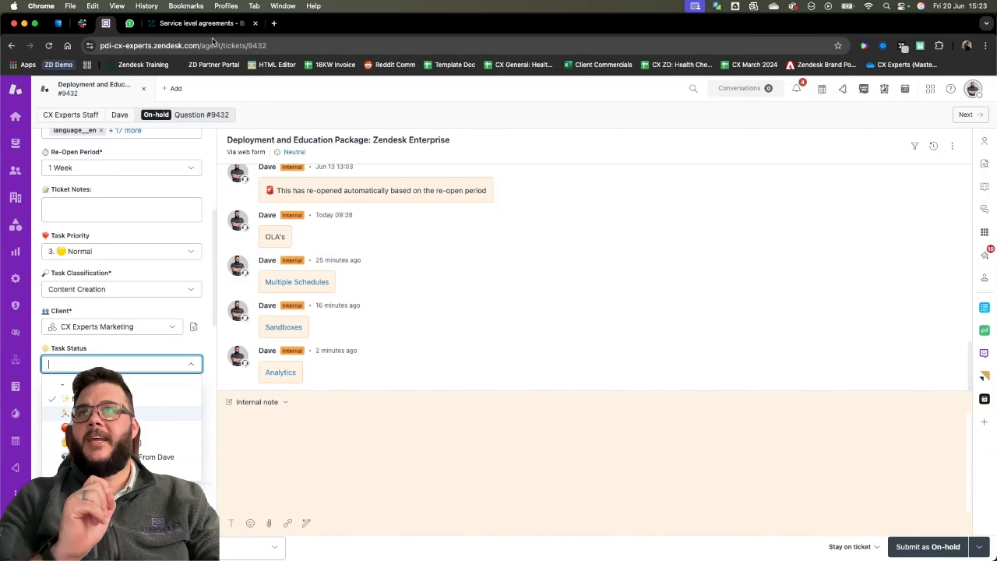
left_click(204, 24)
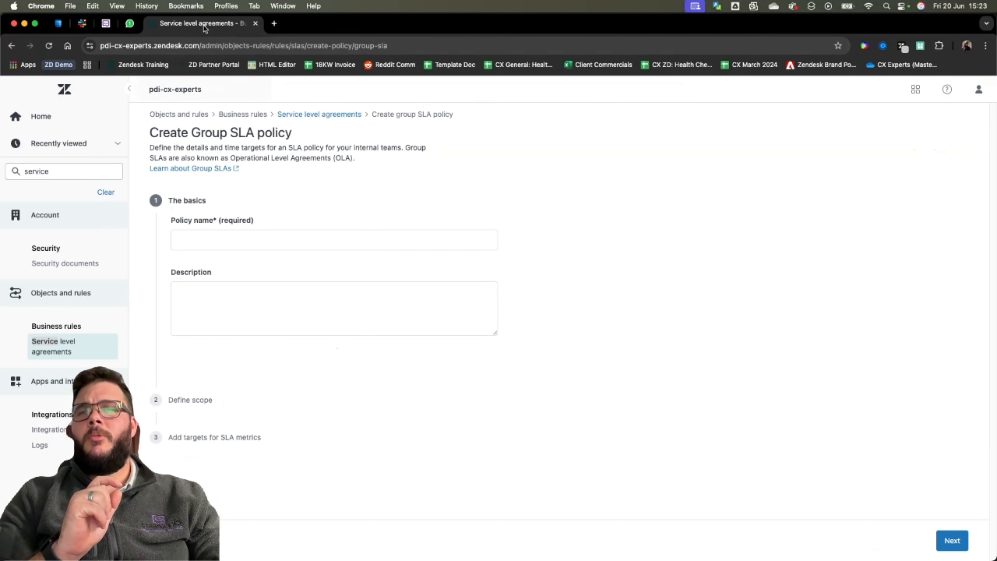
Name the policy "New Tasks for too long!" and proceed to defining its scope
left_click(227, 239)
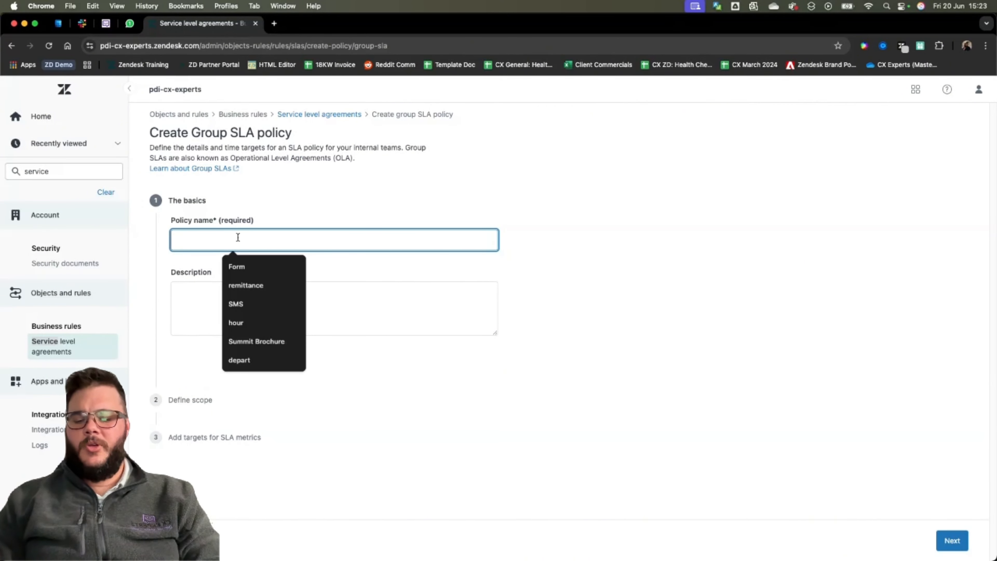
type("New Task")
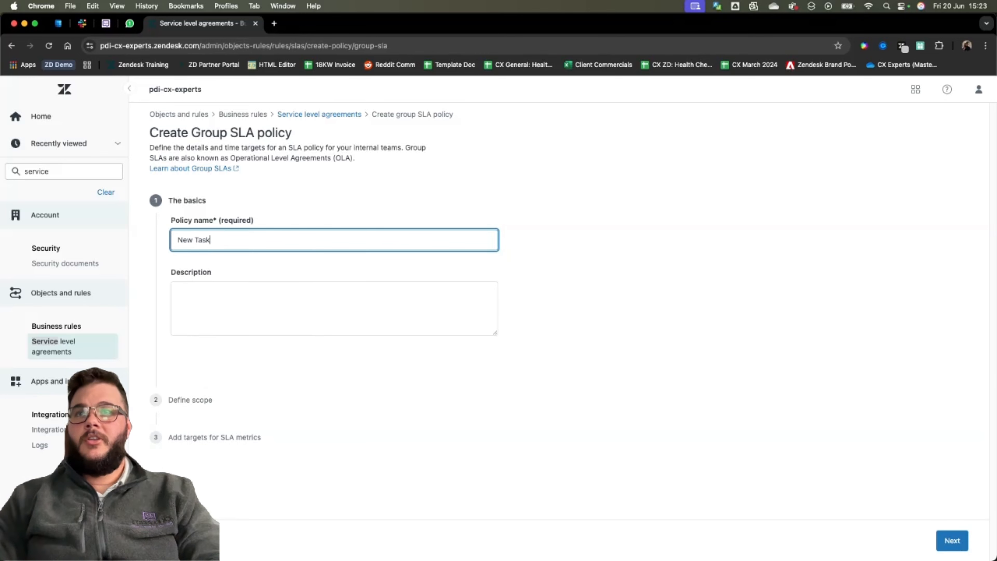
type("s for too long")
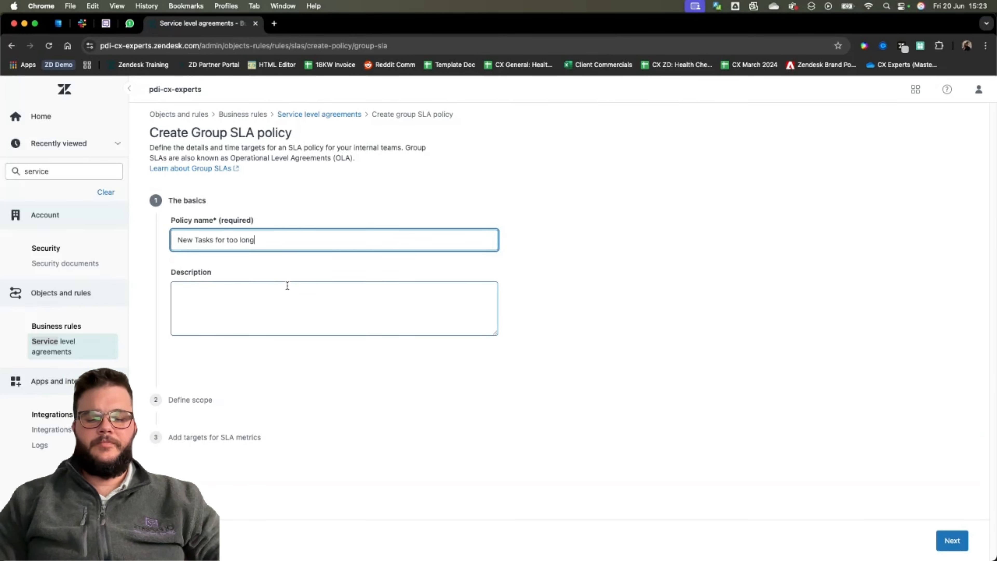
type("!")
left_click(952, 541)
Add an ALL condition that Ticket > Task Status Is New Task, and proceed to the SLA metric targets
left_click(200, 319)
left_click(241, 338)
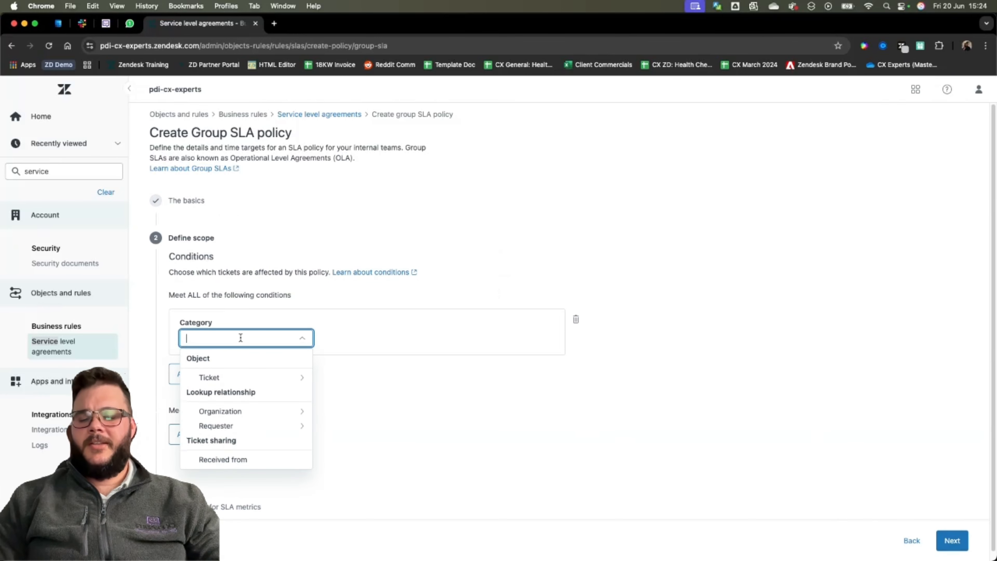
type("task status")
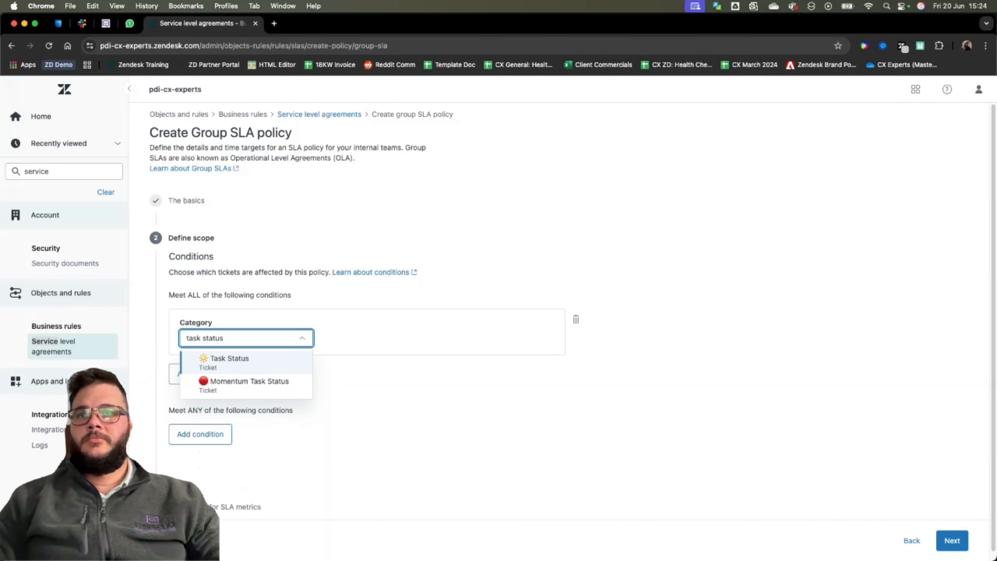
left_click(222, 358)
left_click(369, 338)
left_click(373, 358)
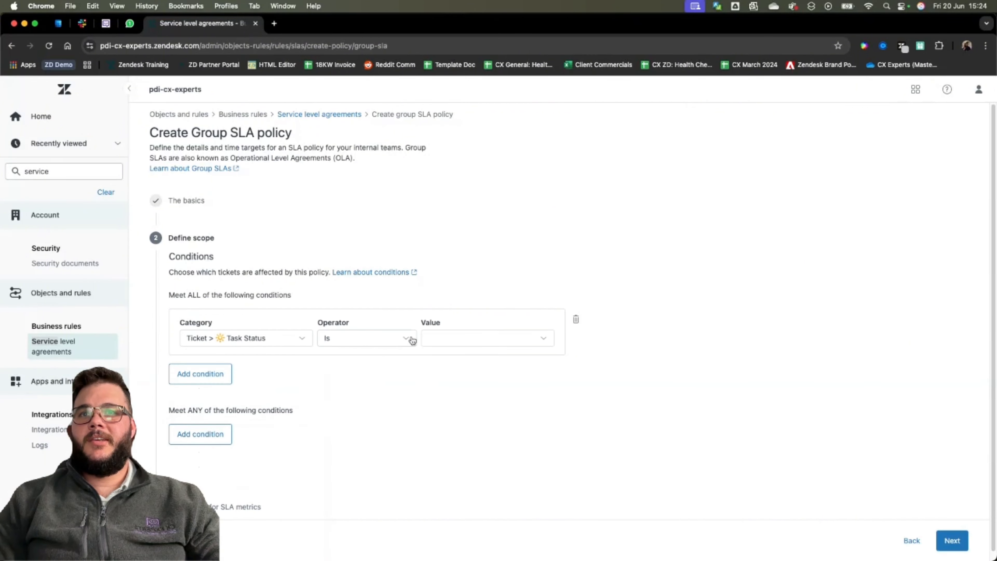
left_click(440, 339)
left_click(456, 373)
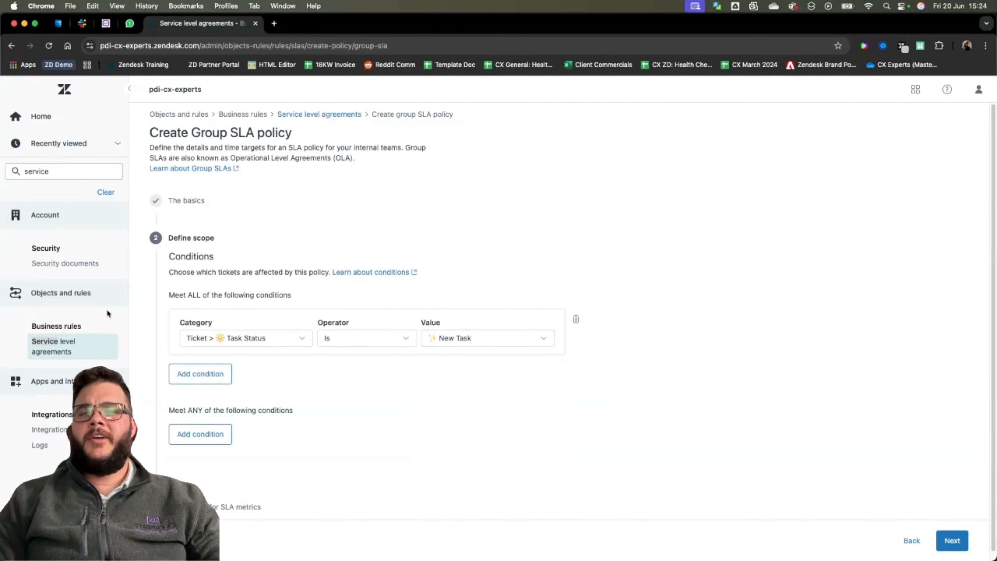
scroll(376, 392, "down", 1)
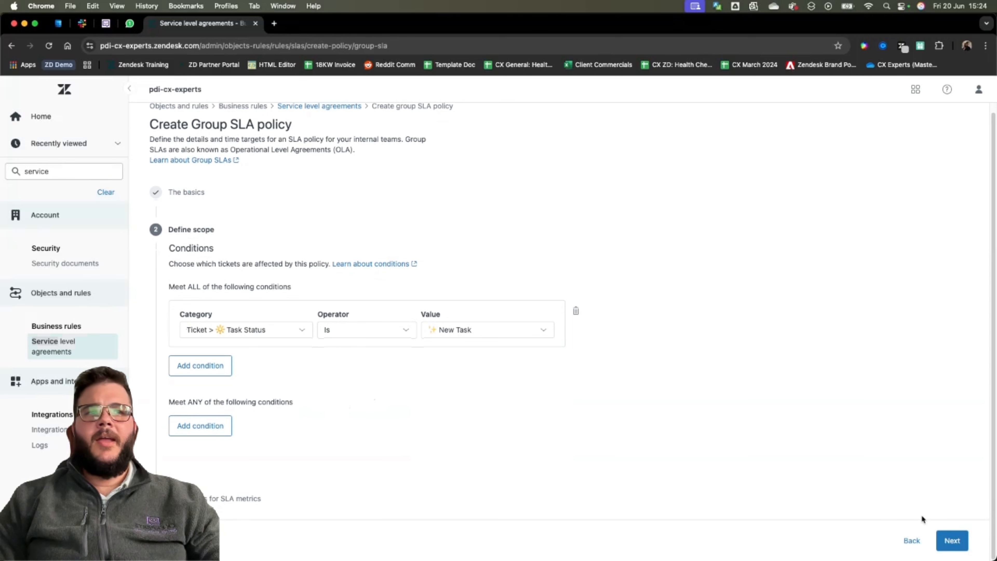
left_click(953, 541)
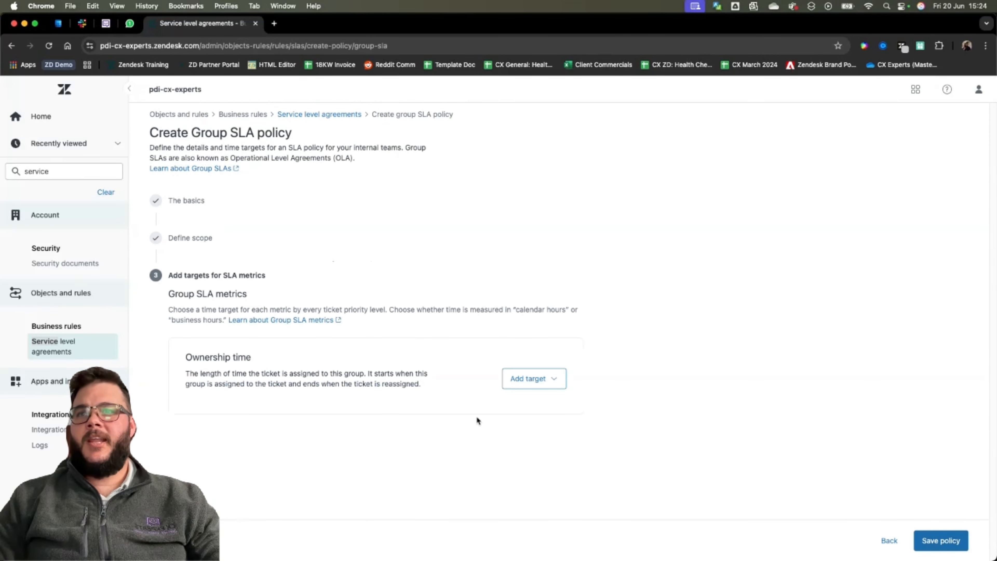
Add an Ownership time target of 8 hours for Normal priority tickets, measured in Business hours
left_click(539, 380)
left_click(521, 403)
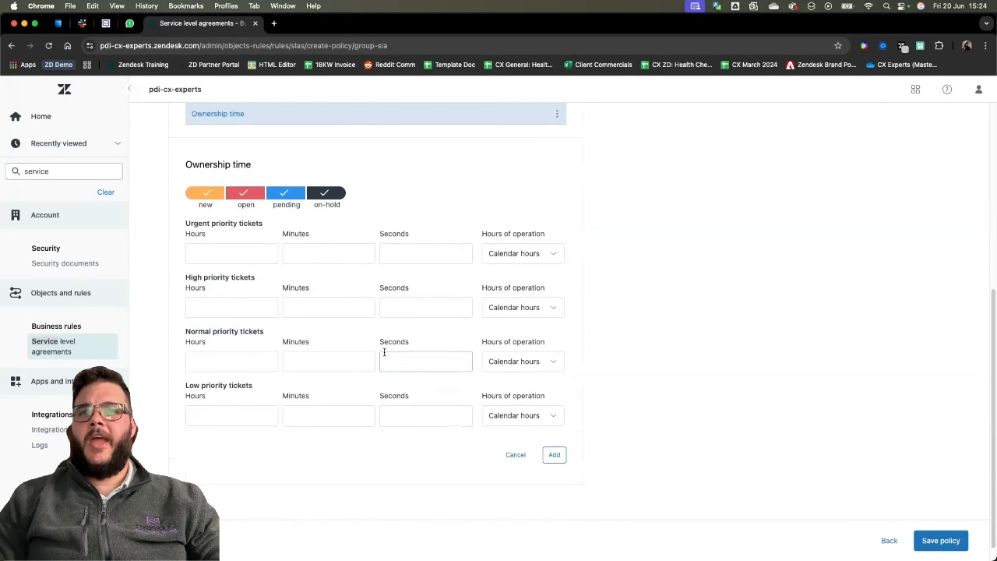
left_click(106, 23)
left_click(196, 23)
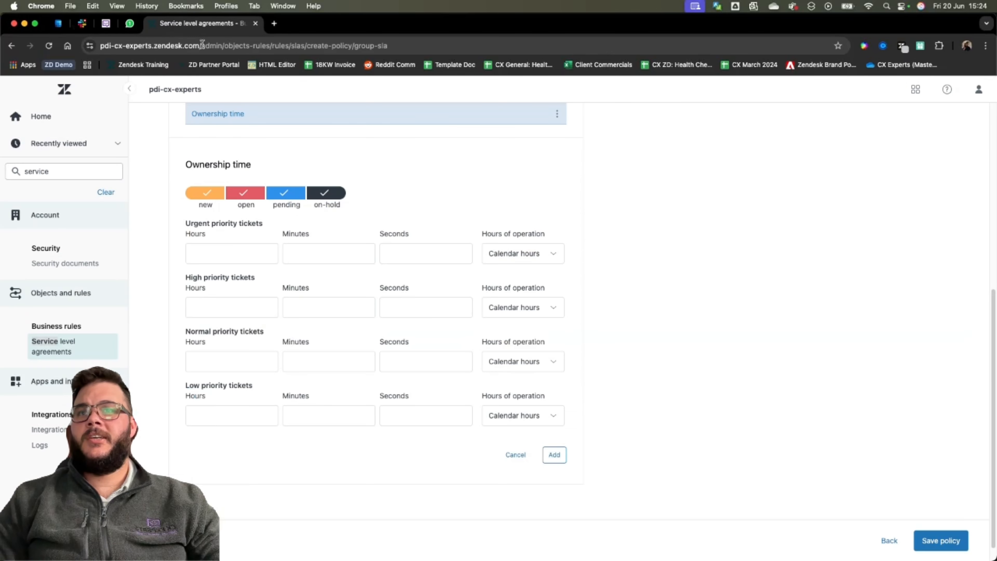
left_click(219, 253)
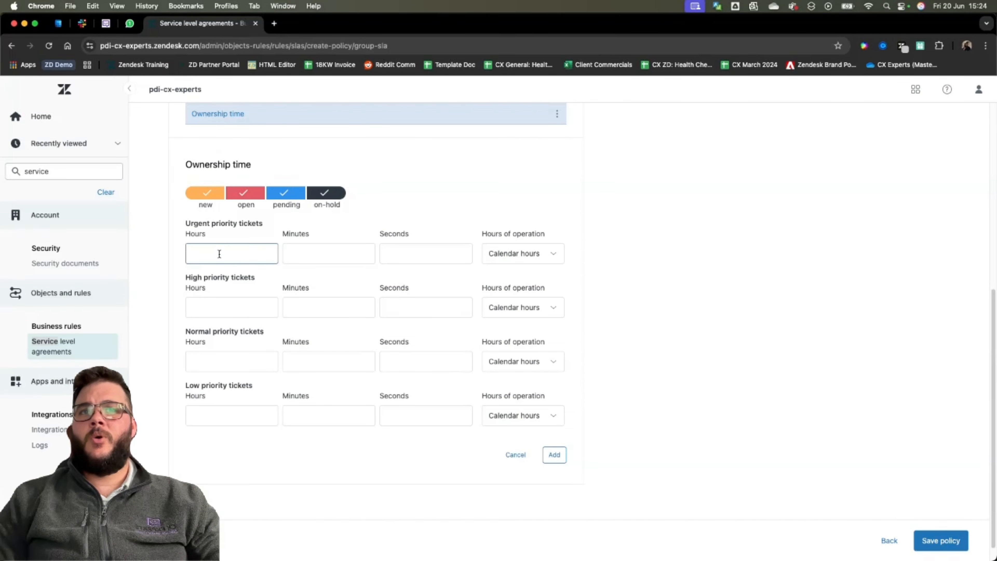
left_click(219, 254)
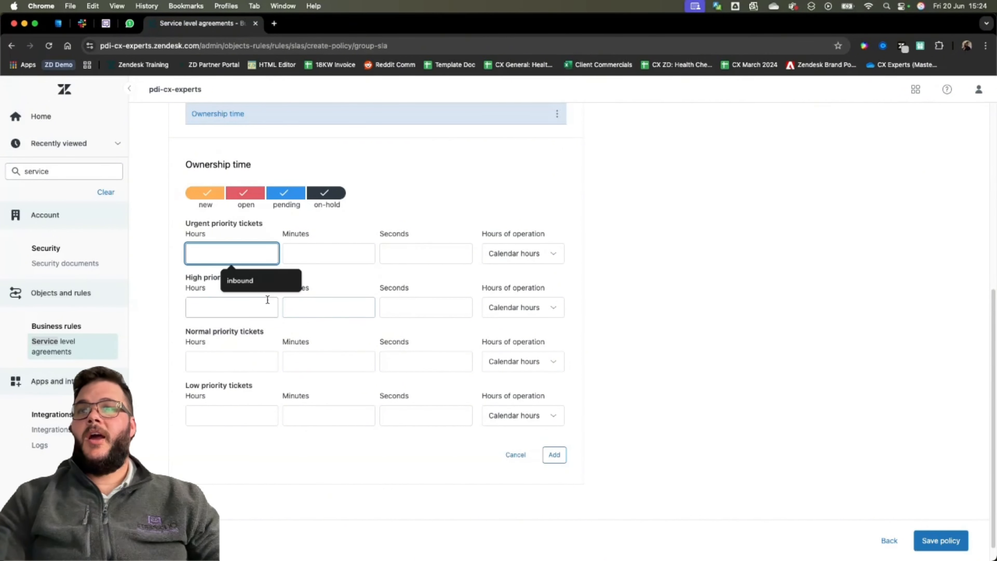
left_click(214, 362)
type("8")
left_click(554, 360)
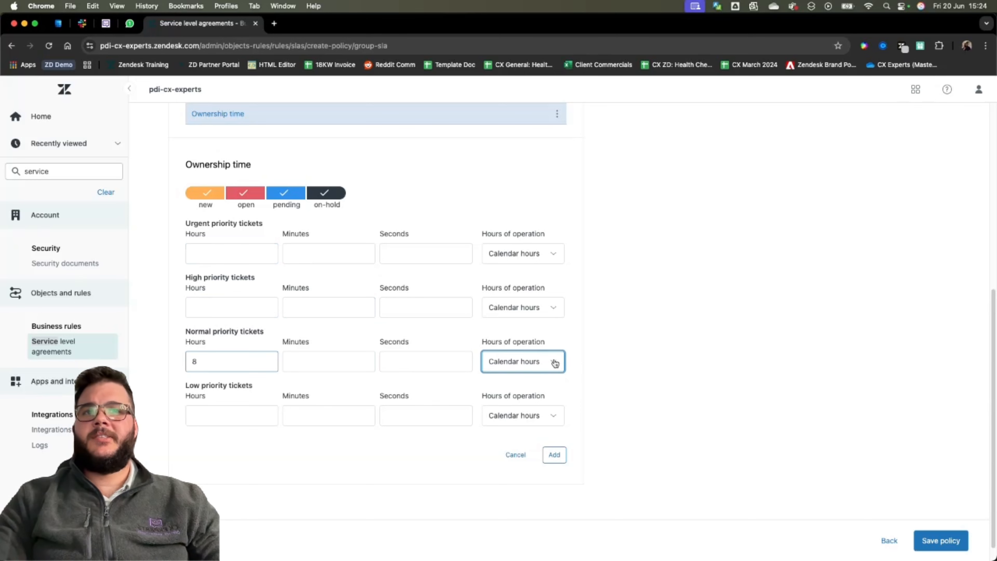
left_click(516, 412)
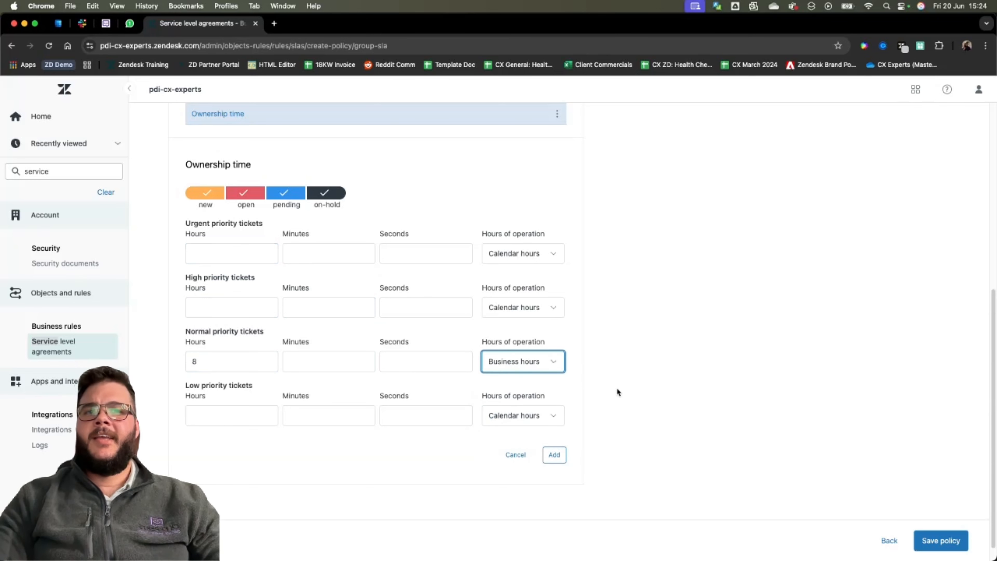
left_click(555, 454)
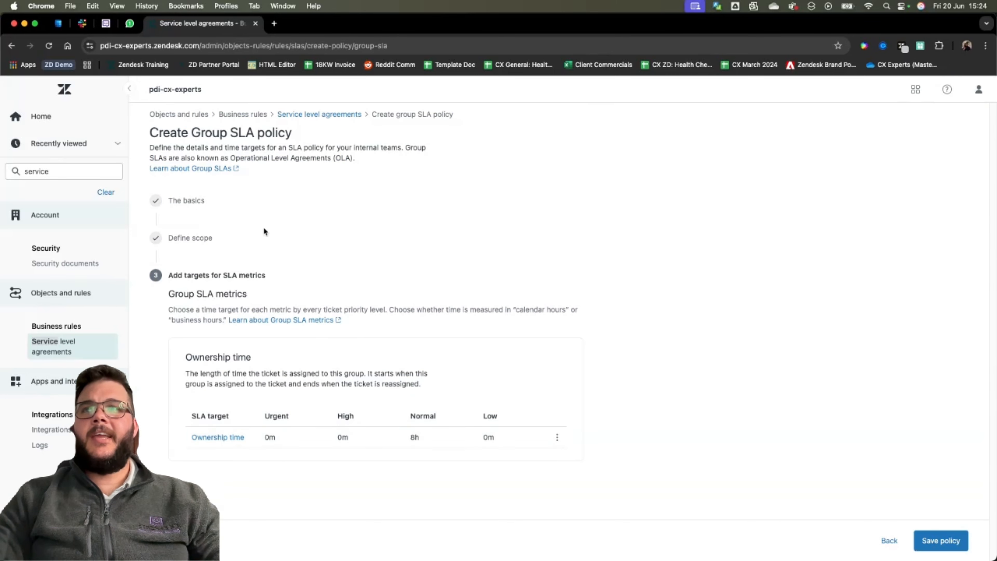
After checking the ticket's Task Status, return to the policy scope and change its condition to Ticket > Group contains at least one of Client Demo
left_click(106, 23)
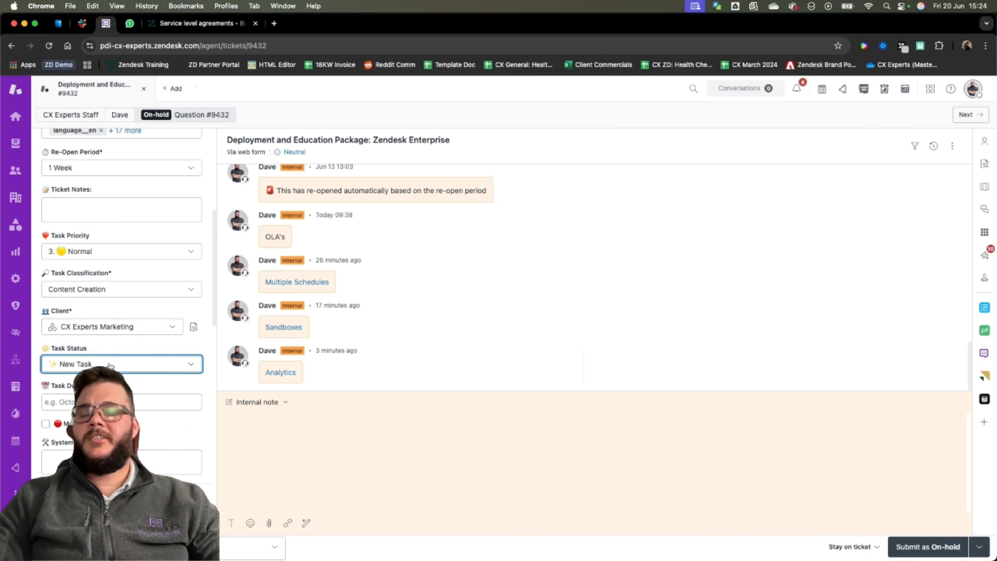
left_click(201, 24)
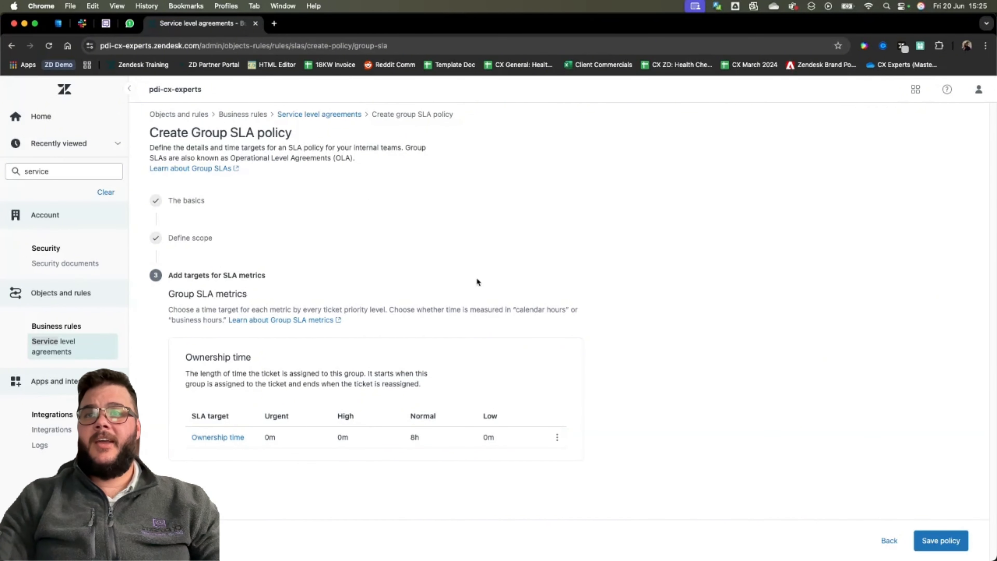
left_click(887, 534)
left_click(899, 540)
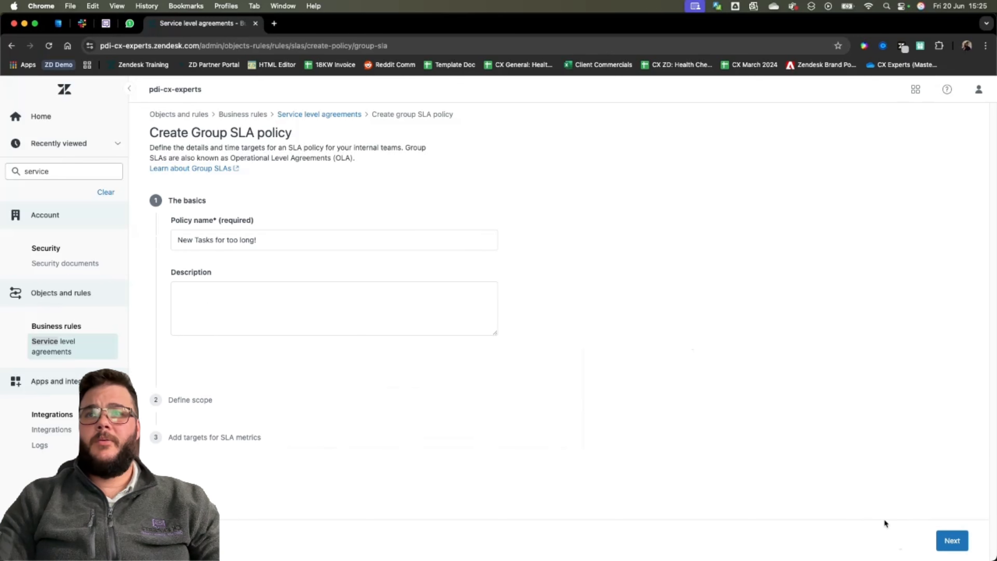
left_click(952, 541)
left_click(289, 339)
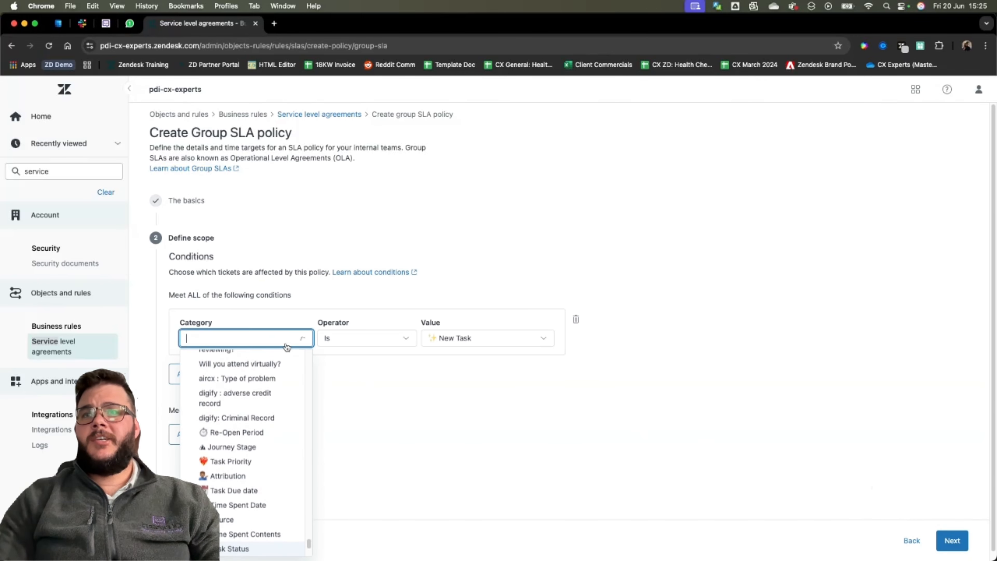
type("group")
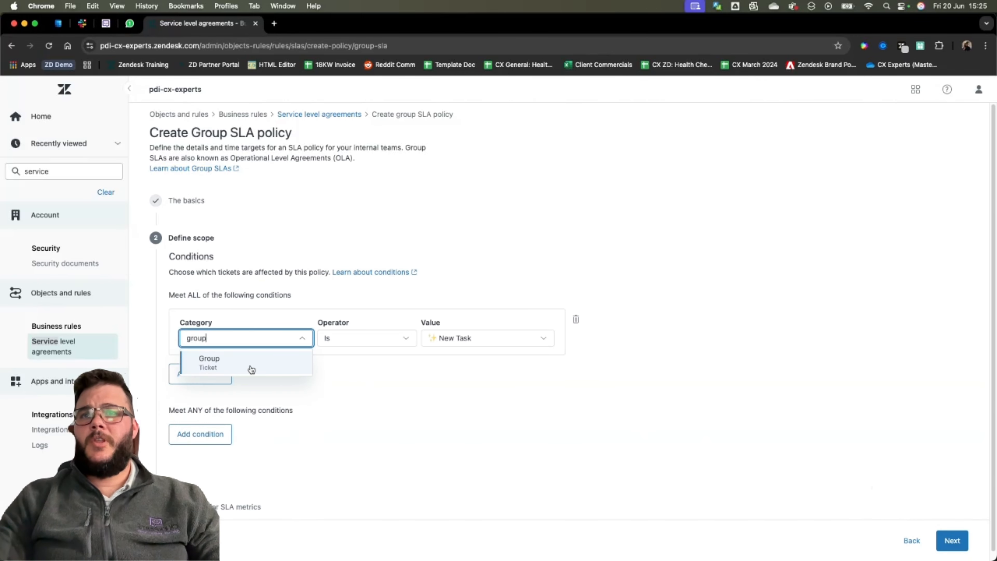
left_click(251, 367)
left_click(353, 373)
left_click(465, 339)
left_click(480, 376)
left_click(687, 363)
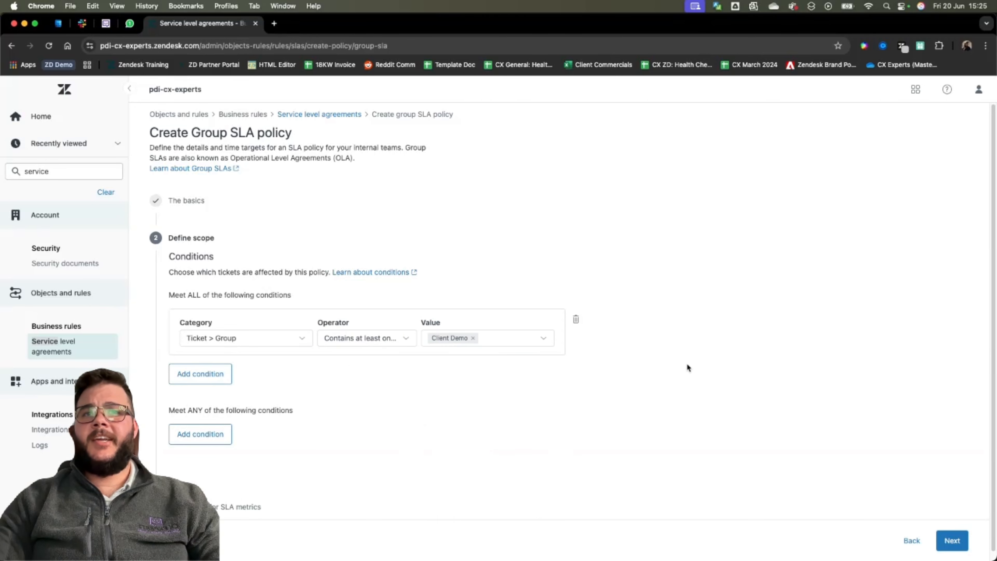
scroll(541, 375, "down", 1)
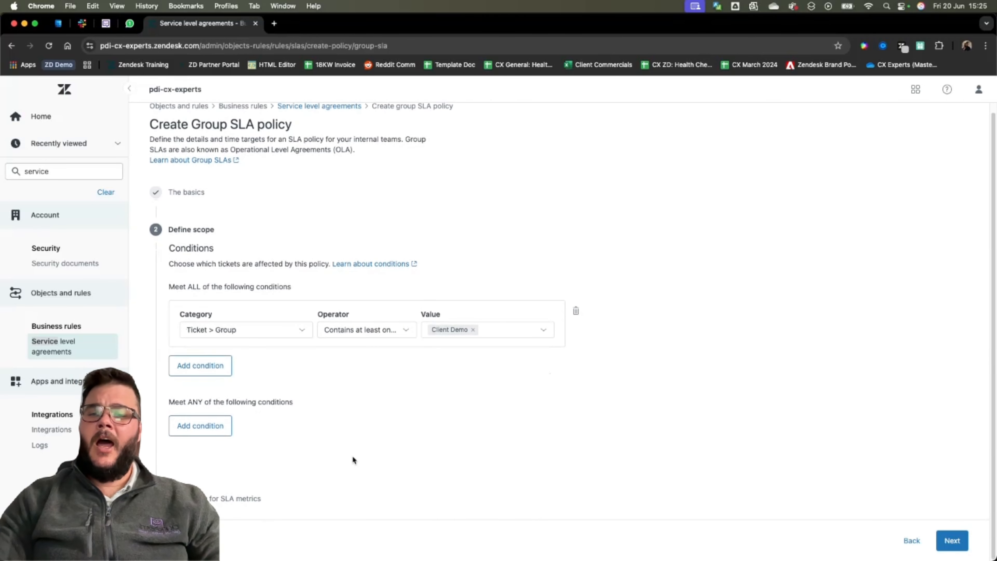